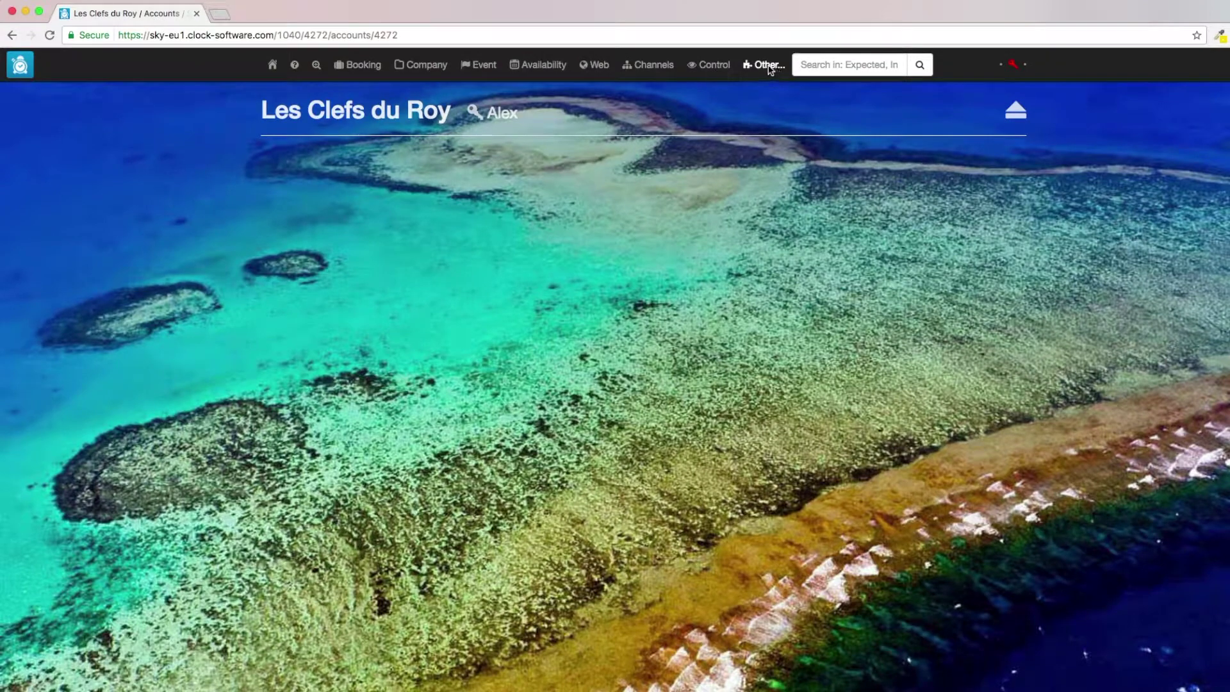
- Open the multi-room edit form for the property's room list, via Settings > Room
click(767, 65)
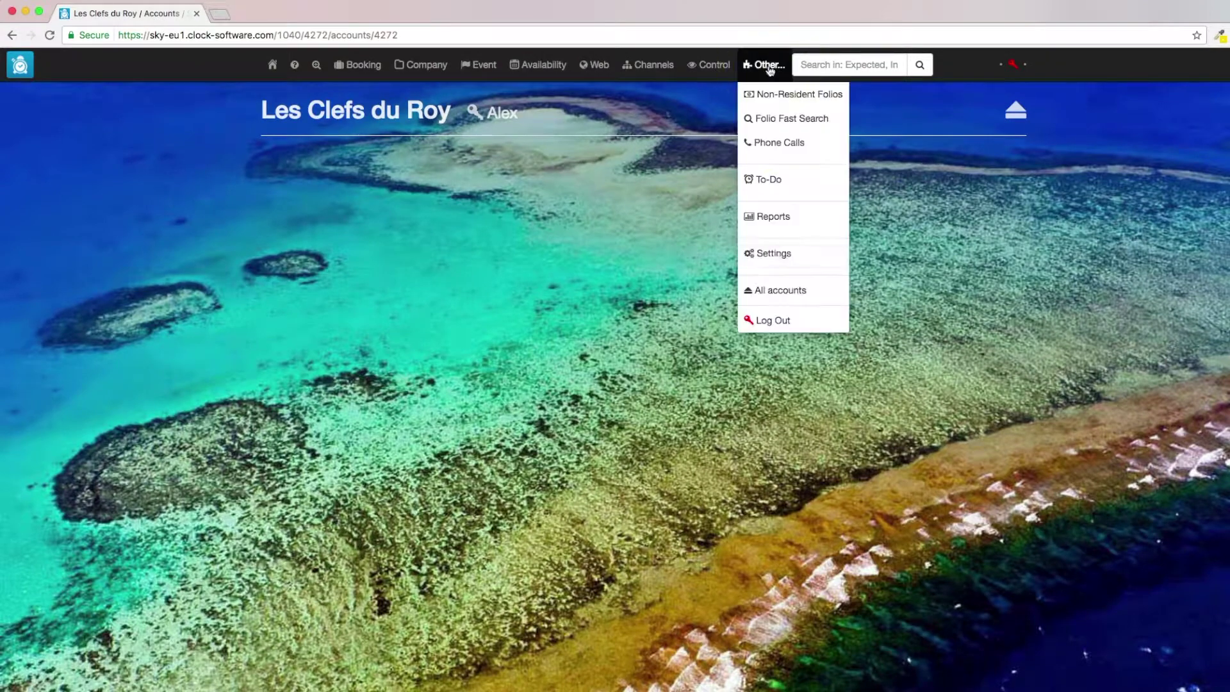
click(774, 255)
click(288, 259)
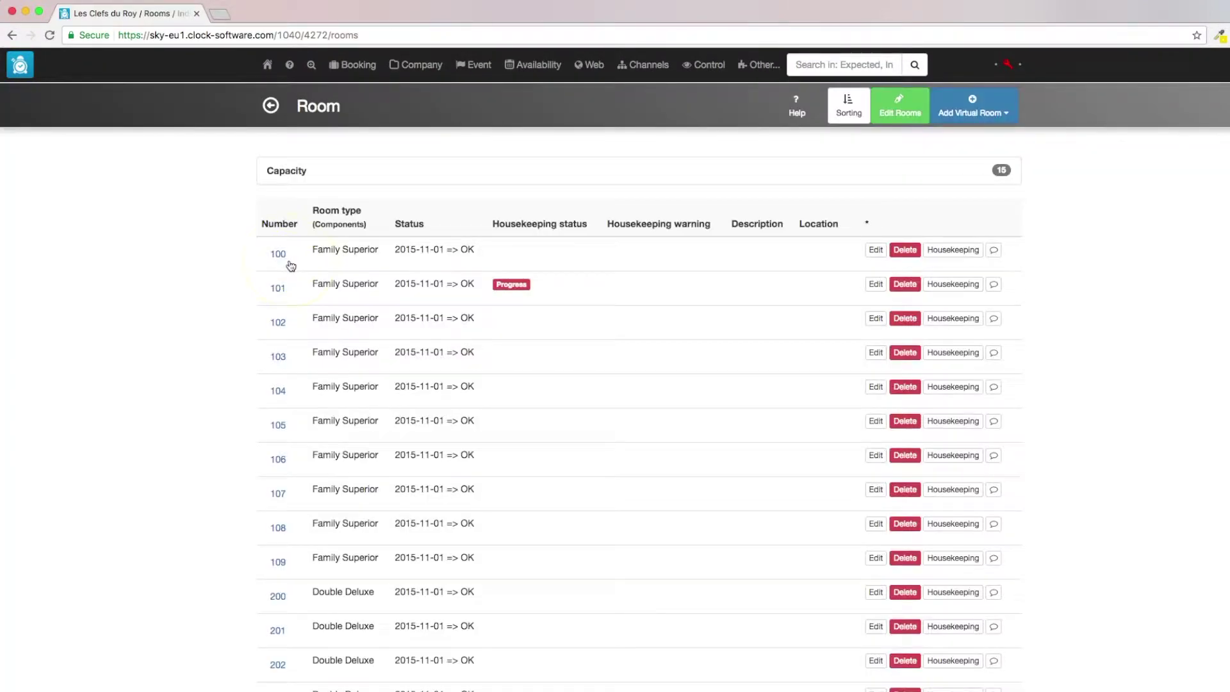
click(900, 104)
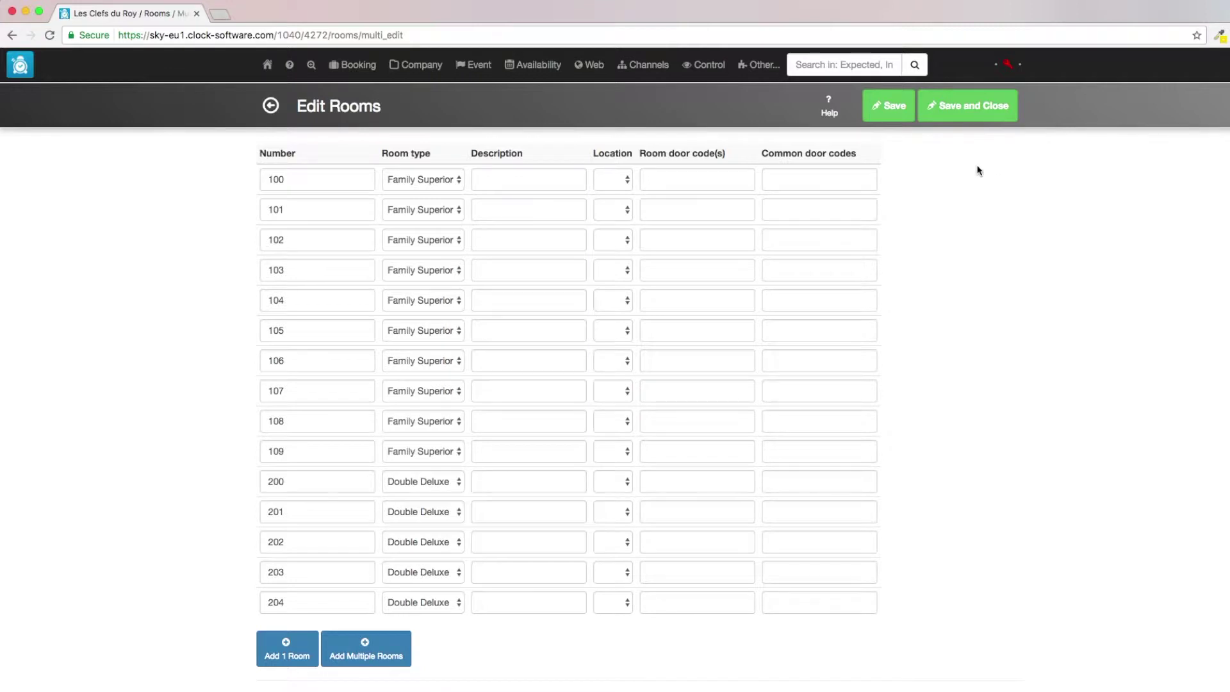
- Add and save five King Suite rooms numbered 301 to 305
click(348, 657)
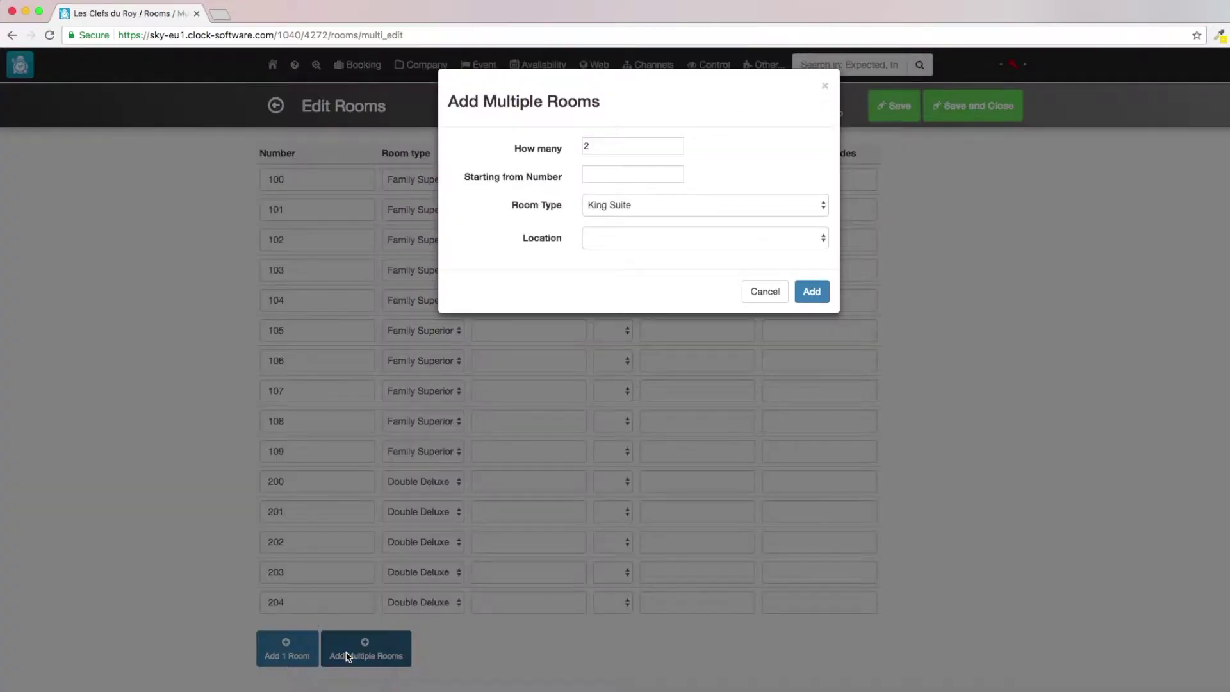
drag(596, 146, 572, 148)
text(5)
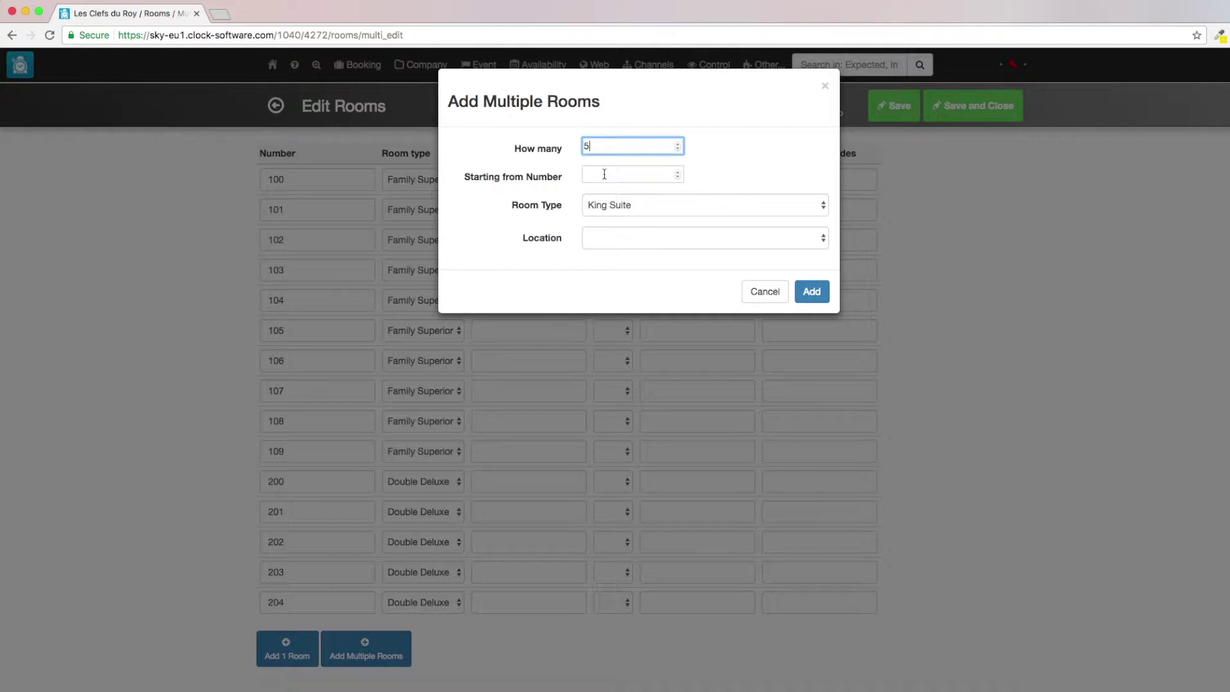
click(605, 174)
text(301)
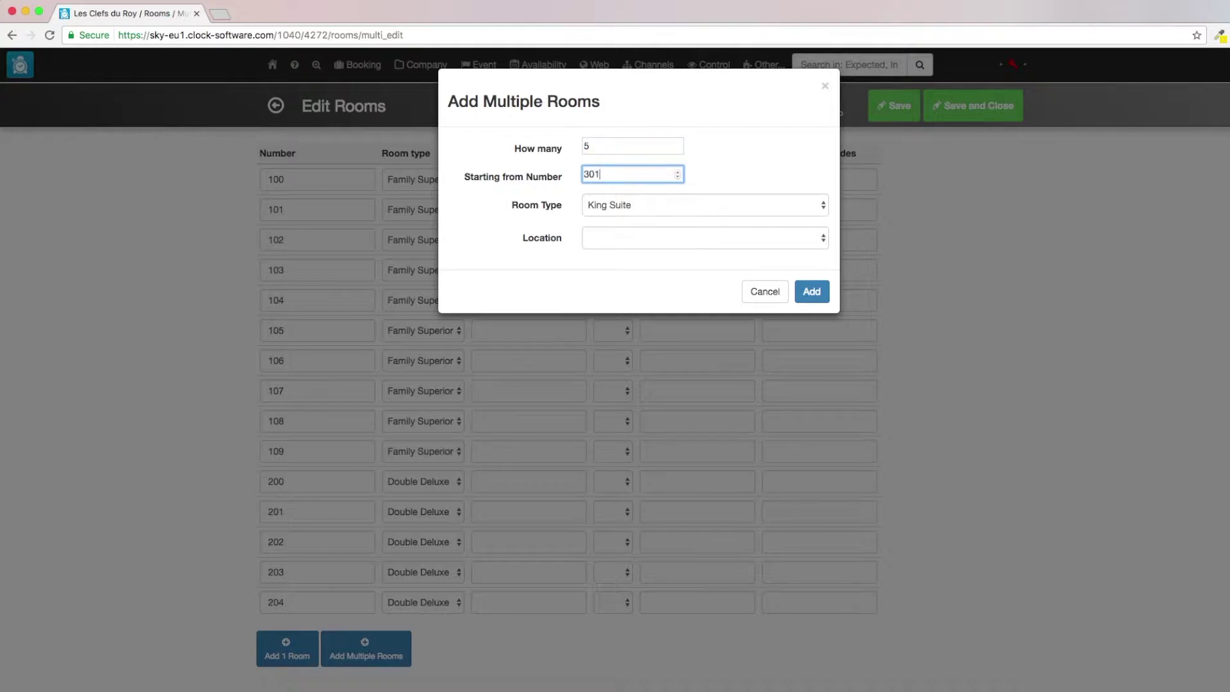
click(711, 205)
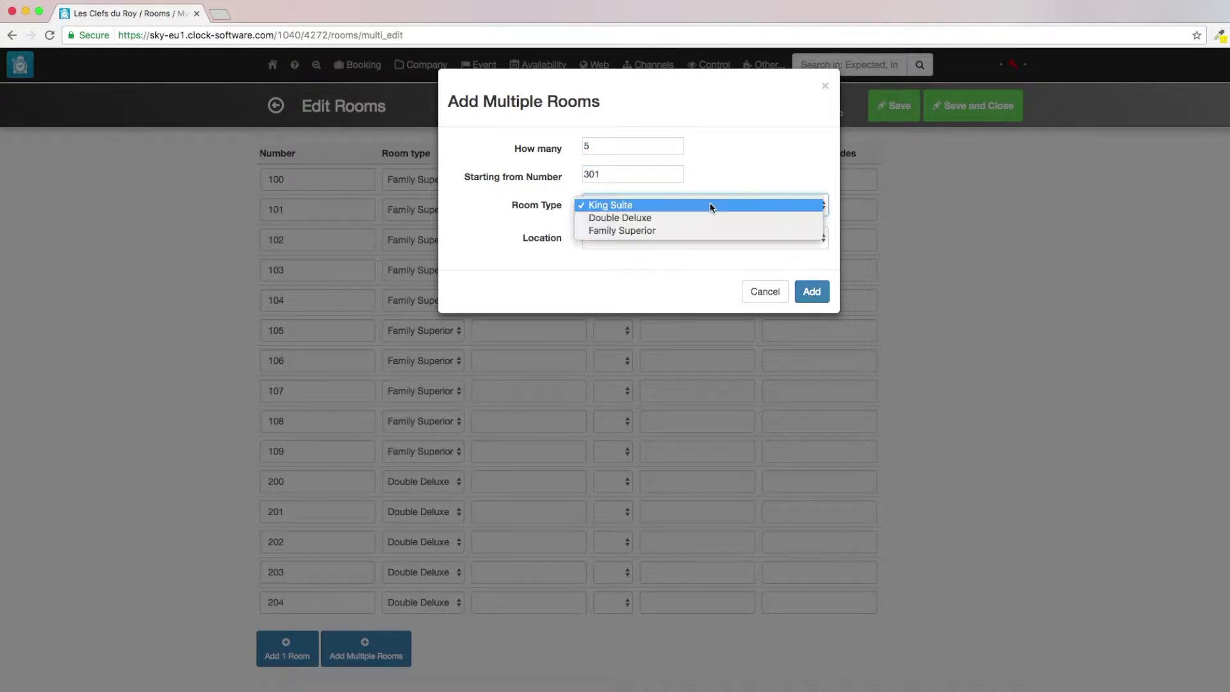
click(812, 293)
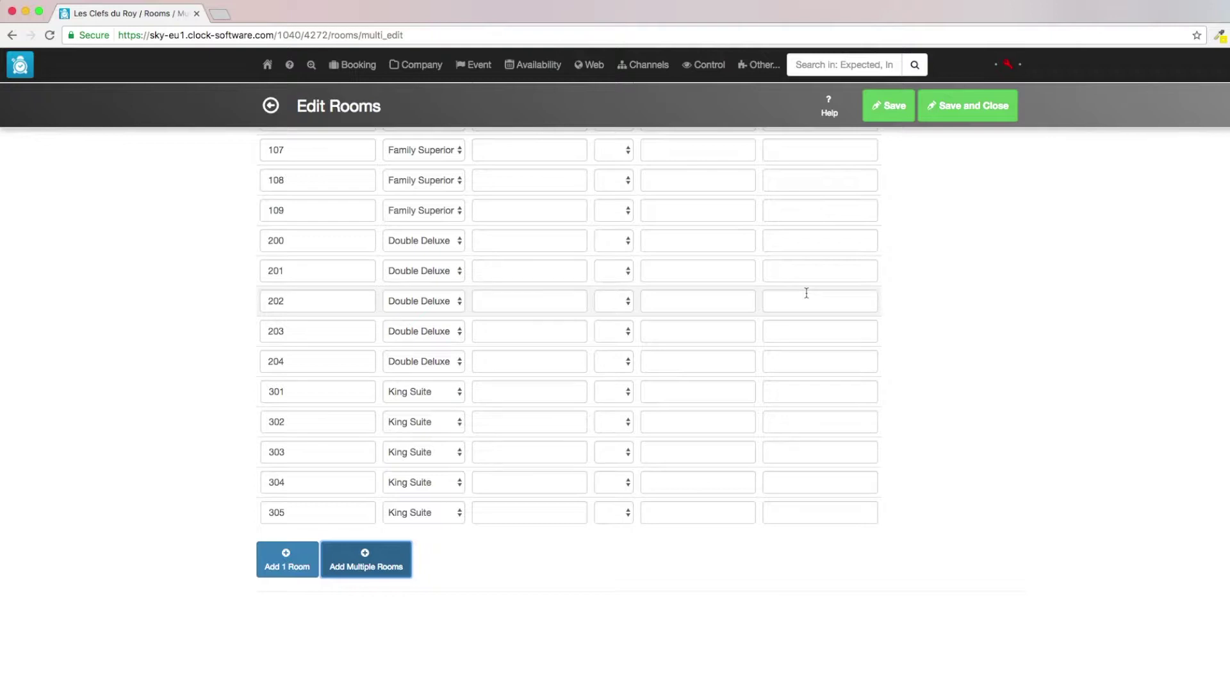
scroll(806, 293, up, 3)
scroll(806, 293, up, 3)
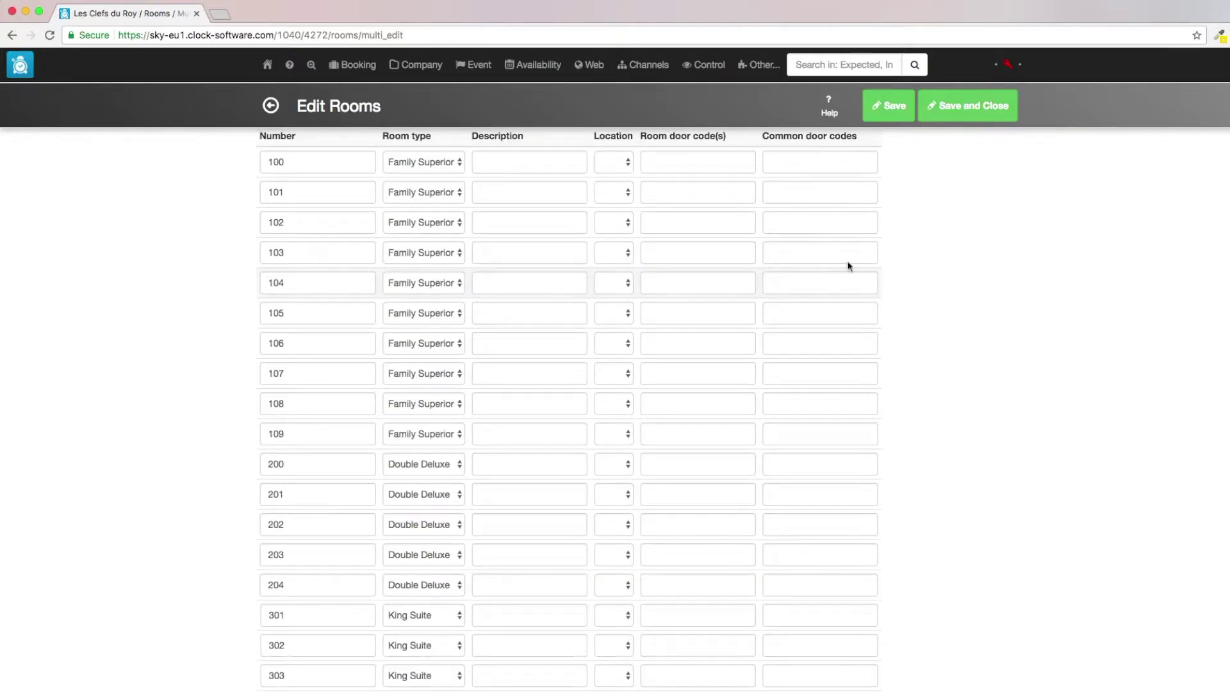
click(890, 104)
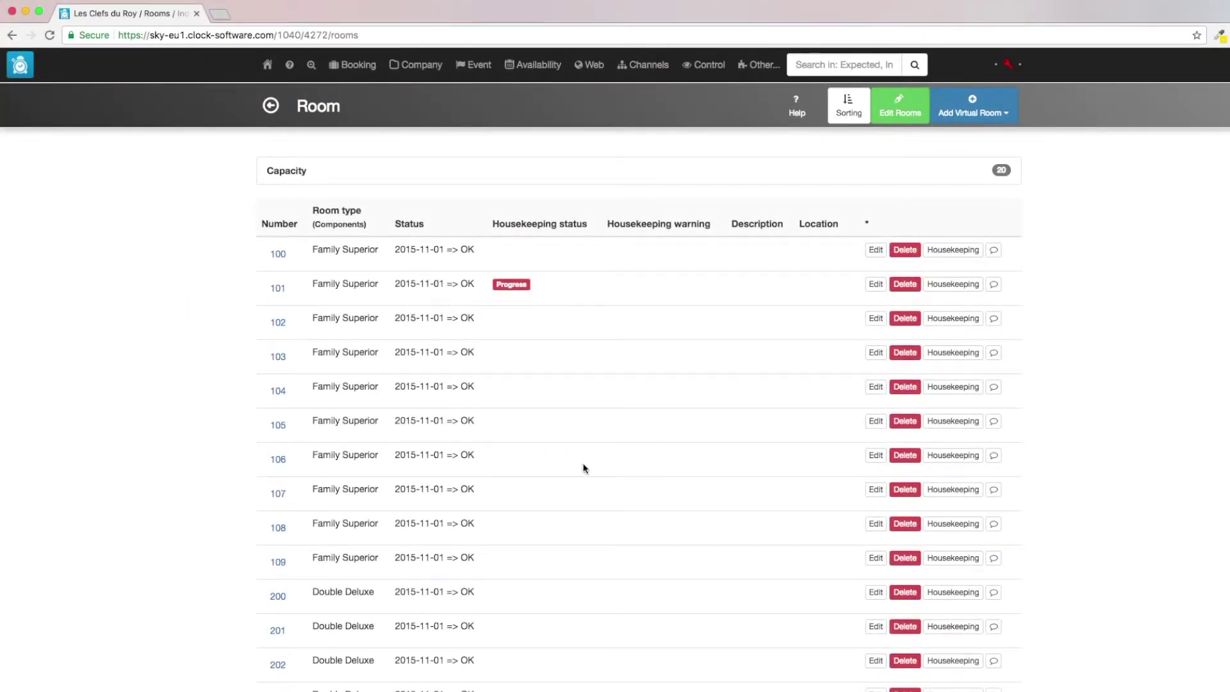
scroll(591, 454, down, 5)
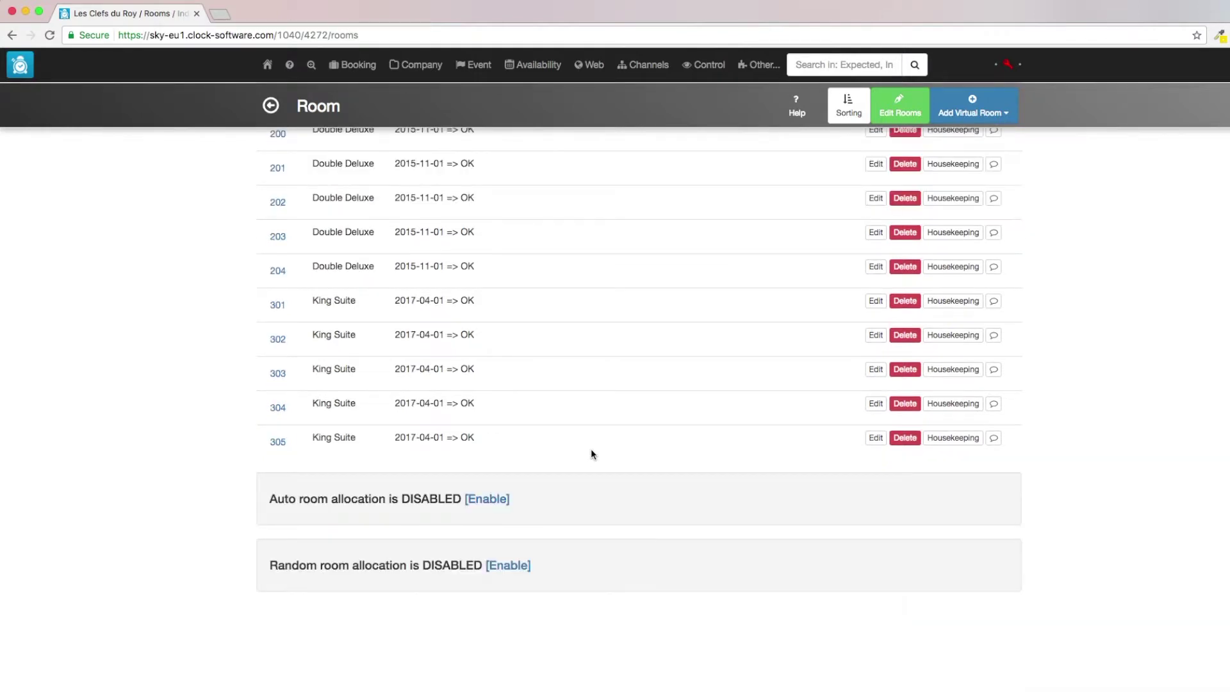
- Add a room 305 status period: Disabled (Not active) from 13 Jun 2017
click(876, 439)
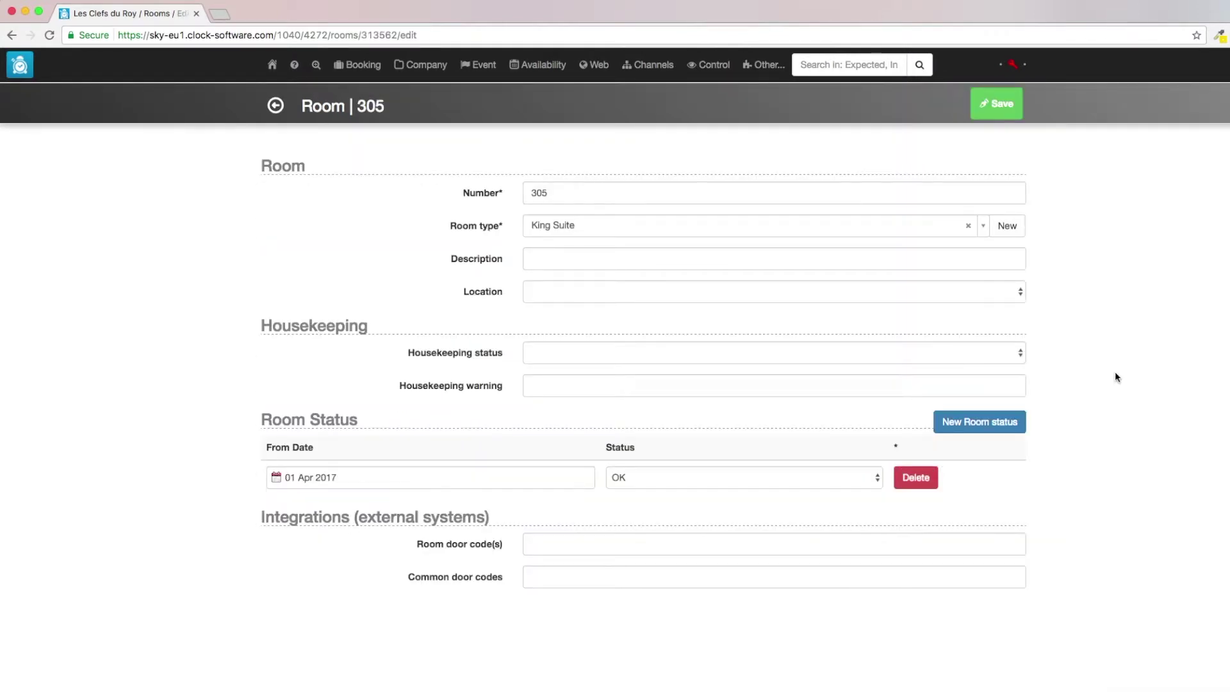
click(993, 428)
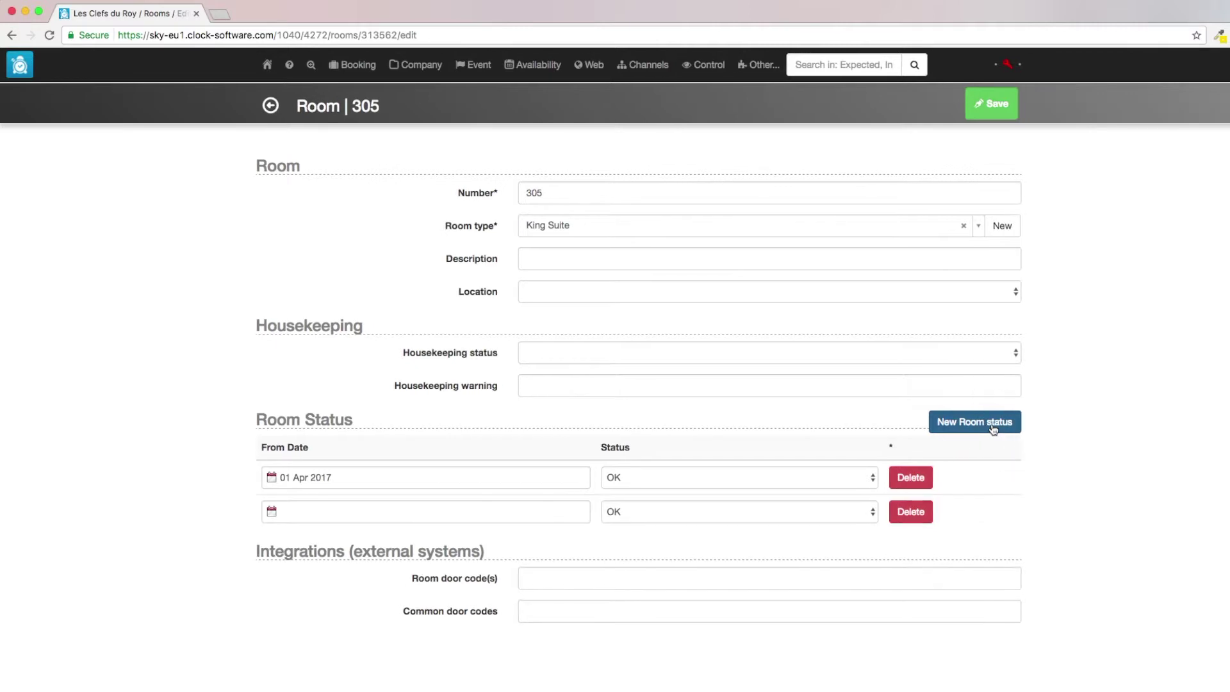
click(424, 512)
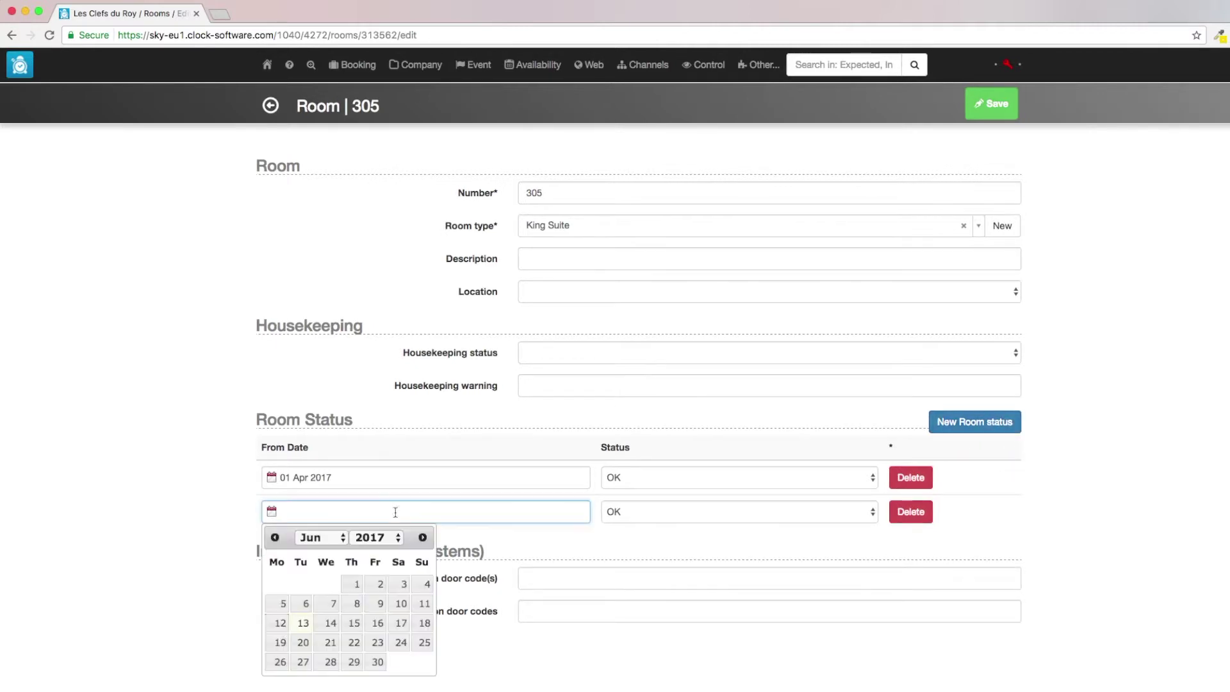
click(278, 624)
click(737, 511)
click(668, 538)
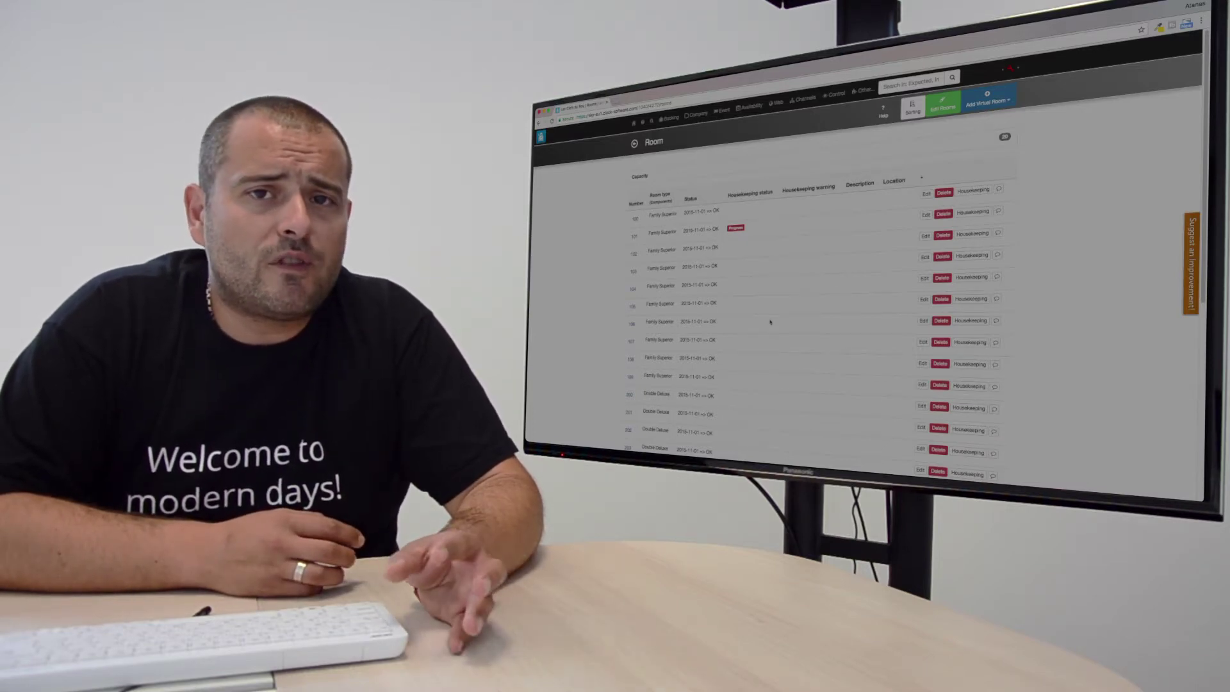
scroll(762, 332, down, 5)
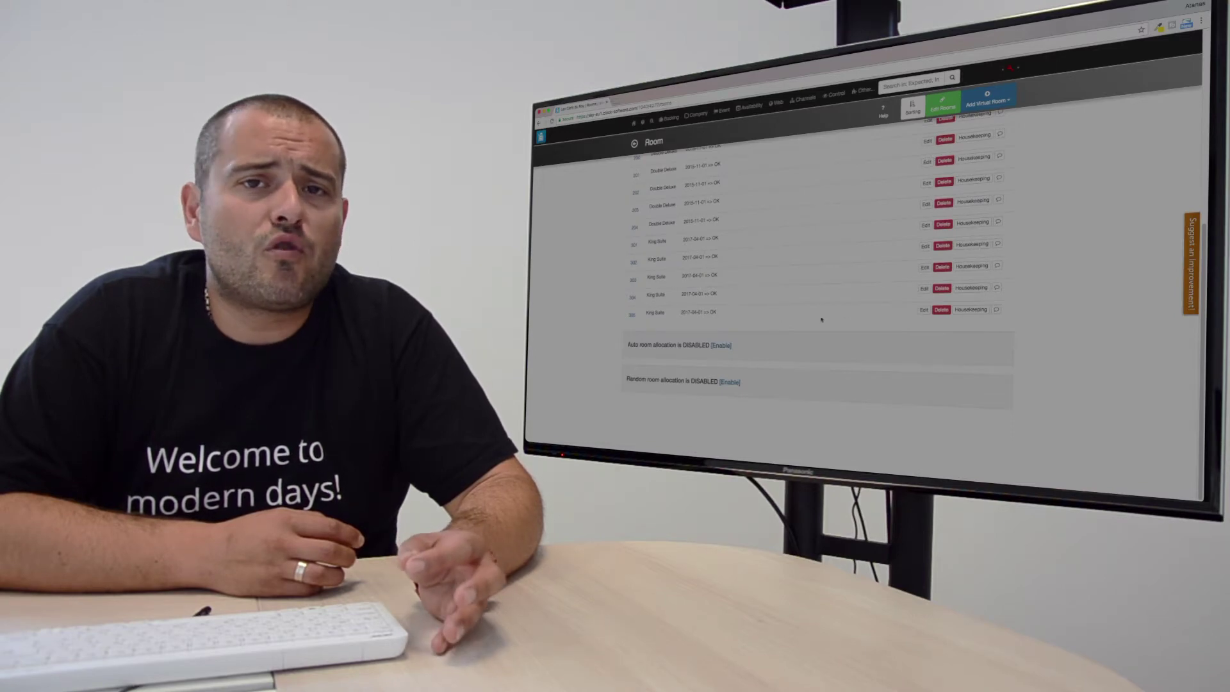
- Open room 305 for editing and dismiss the housekeeping and room status help notes
click(924, 312)
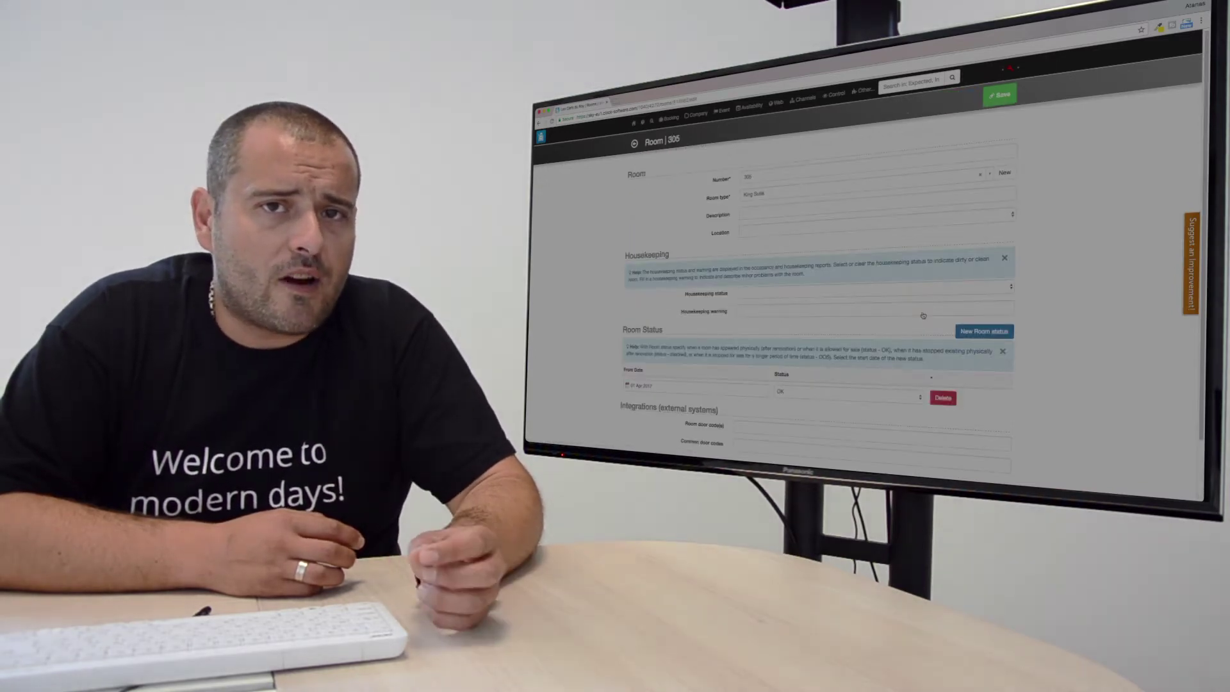
click(1003, 258)
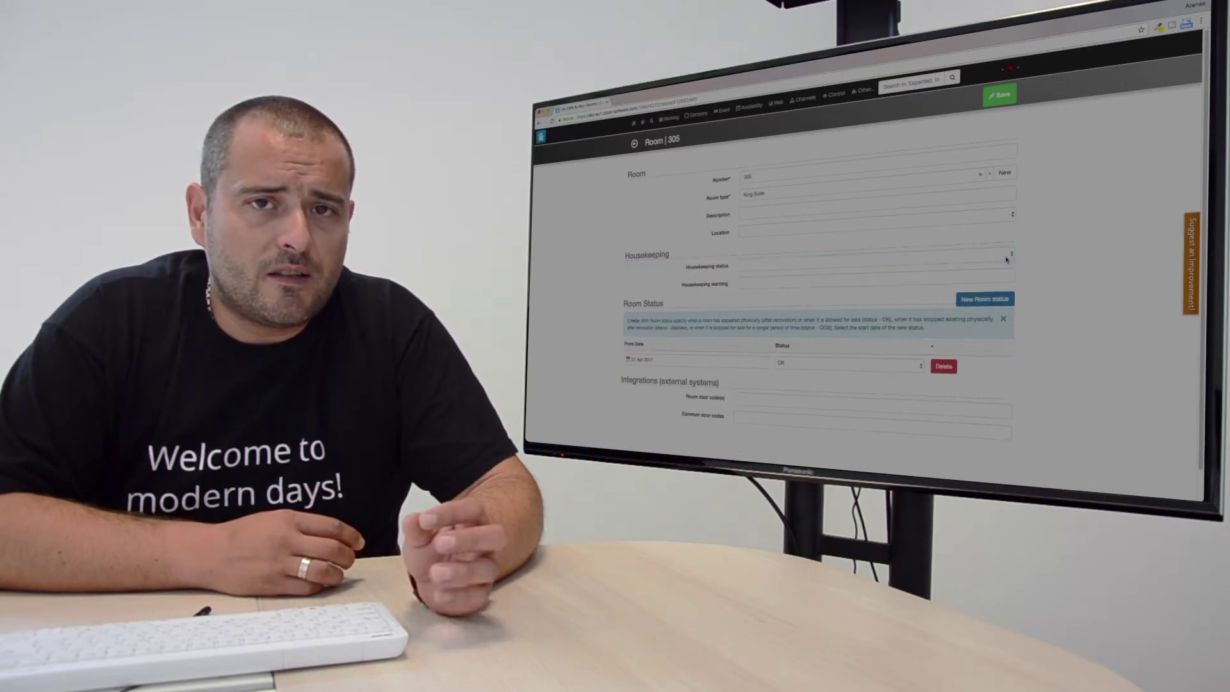
click(1003, 318)
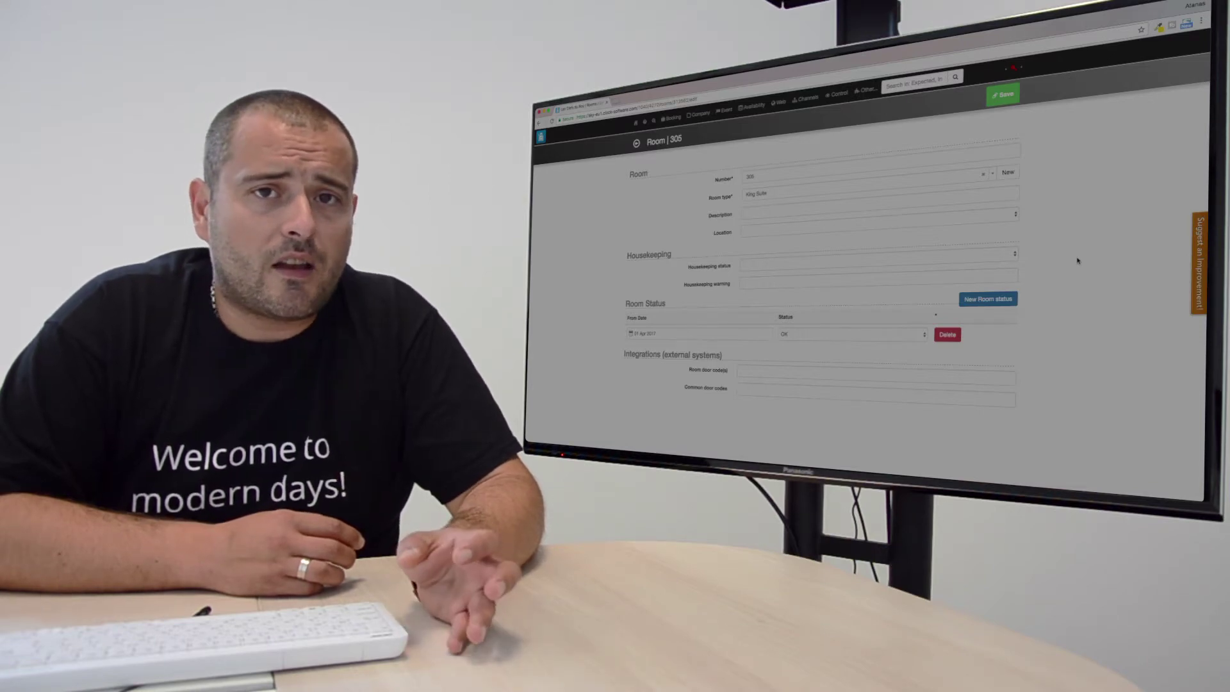
- Add a second status period to room 305 with a 13 June 2017 start date
click(989, 300)
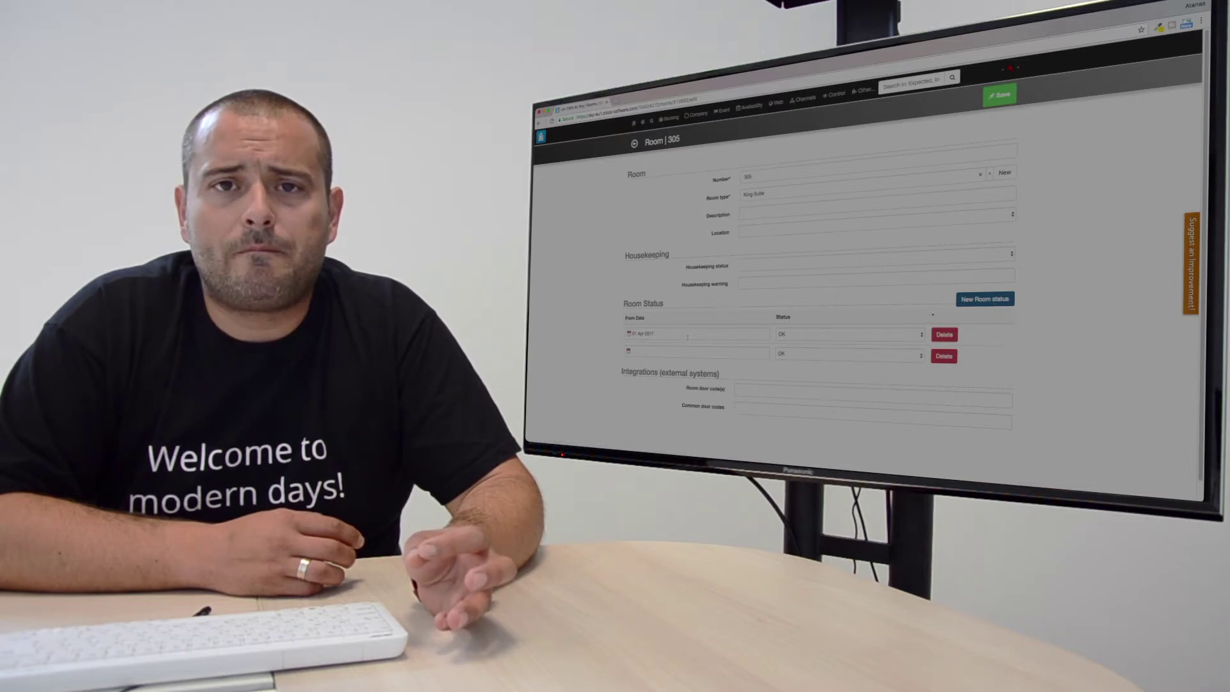
click(678, 352)
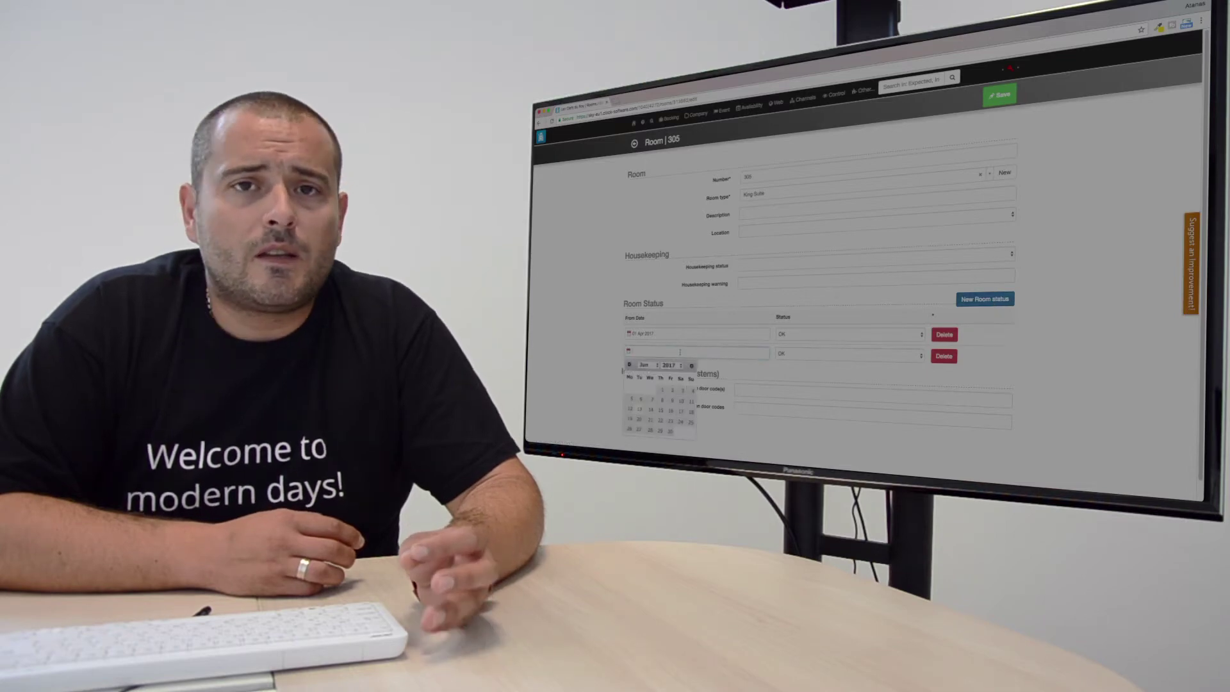
click(639, 409)
click(846, 355)
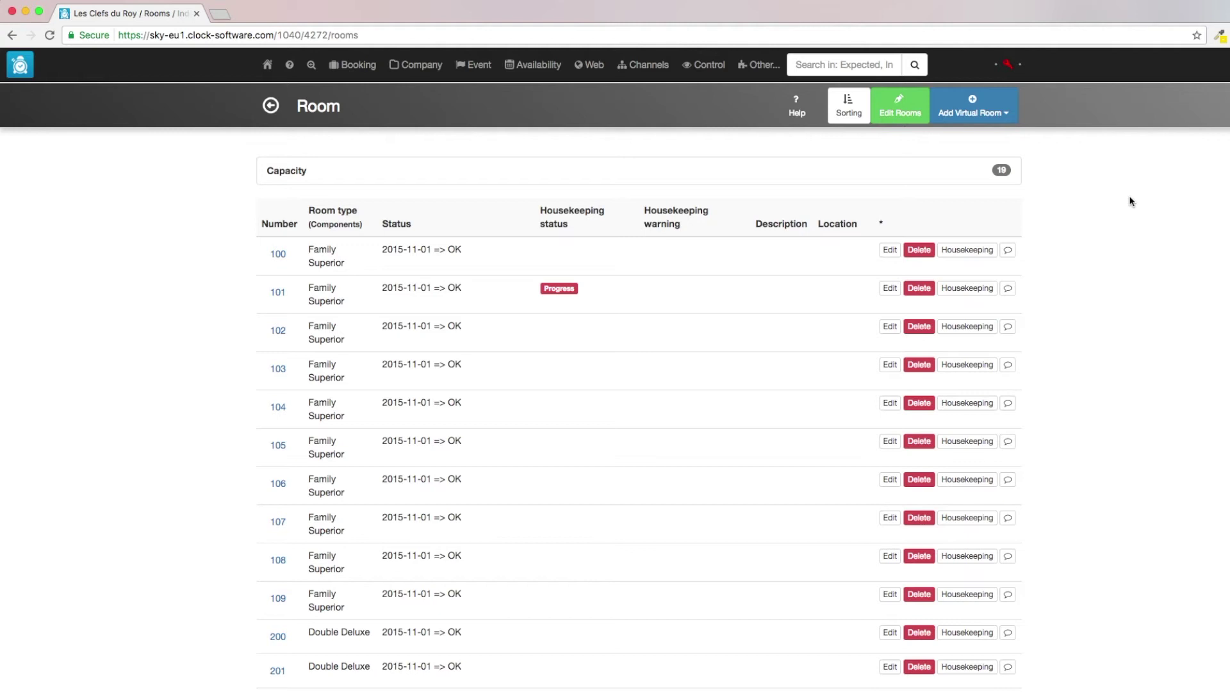
scroll(1130, 200, down, 10)
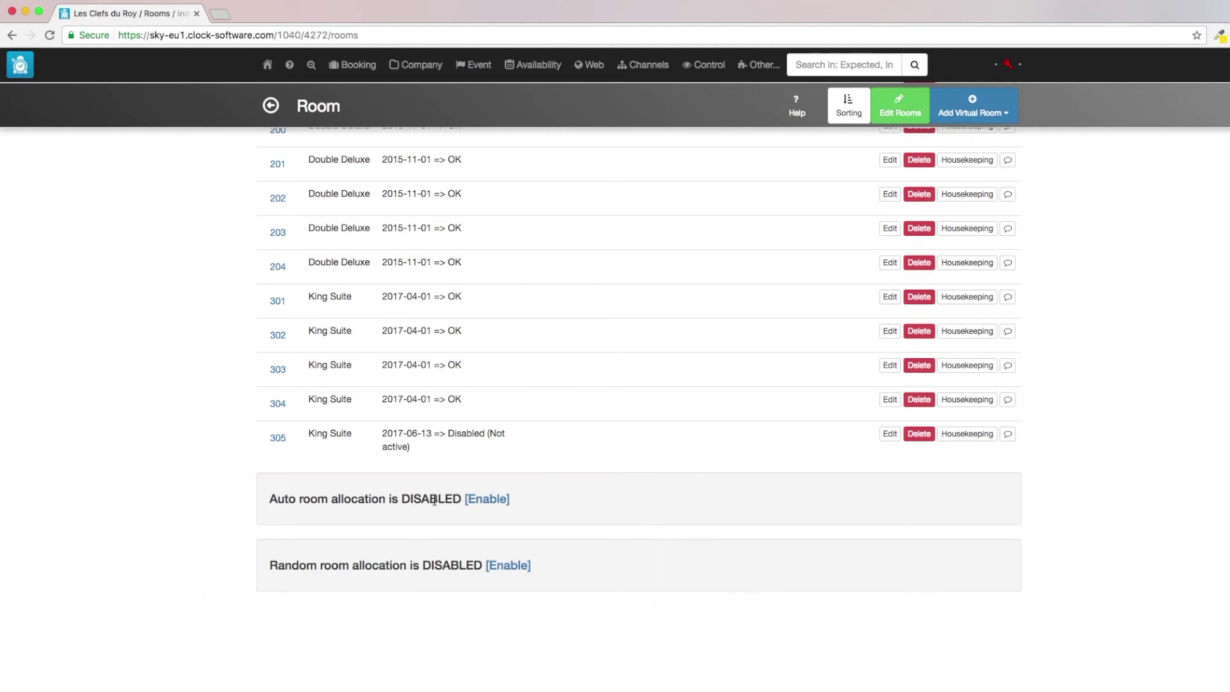
- Enable Auto room allocation at the bottom of the room list
click(488, 499)
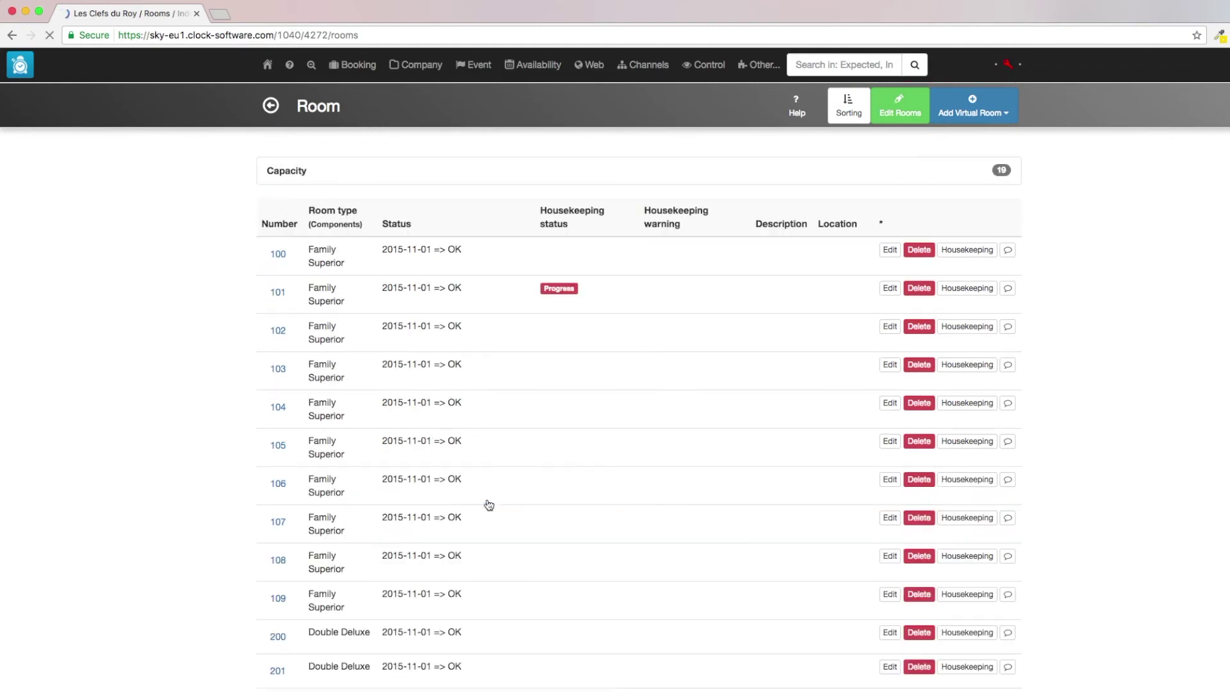